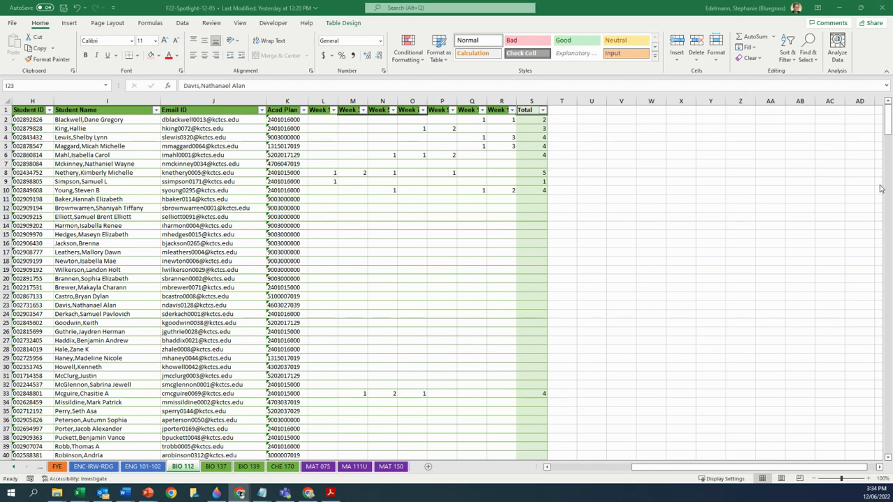
- Select the student's row 9 in the BIO 112 roster, then go to the Spotlight attendance calculations workbook
click(9, 184)
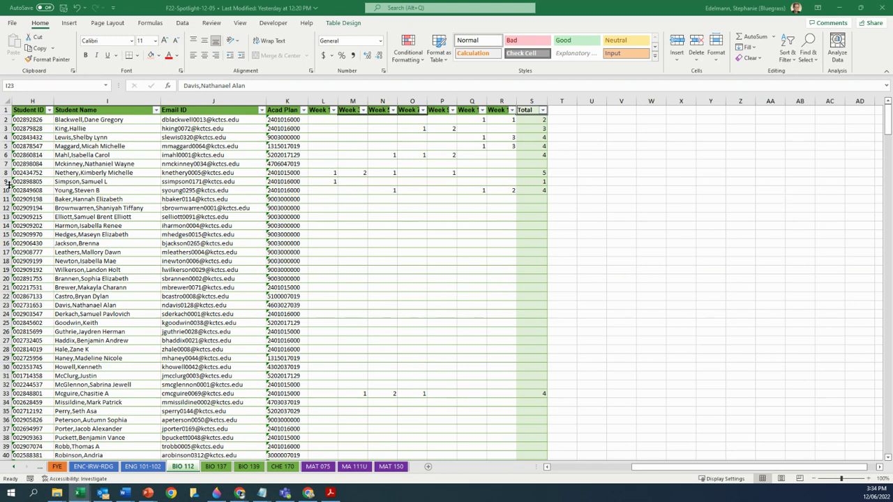
click(7, 181)
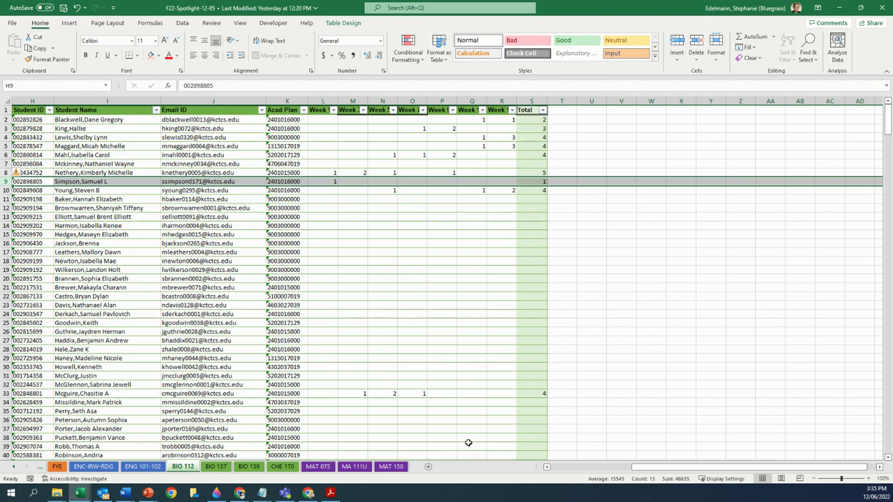
click(80, 494)
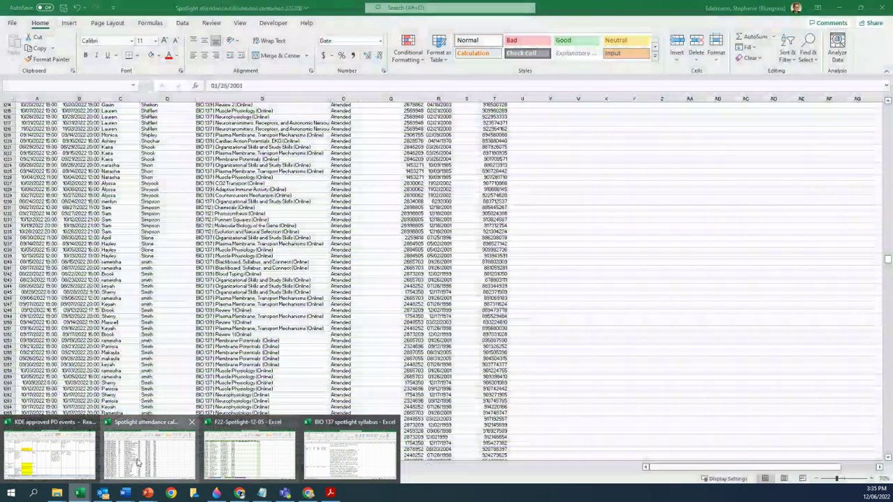
- Delete the two sample student names in A2:B3 of the 'enter names to check attendance' sheet
click(157, 482)
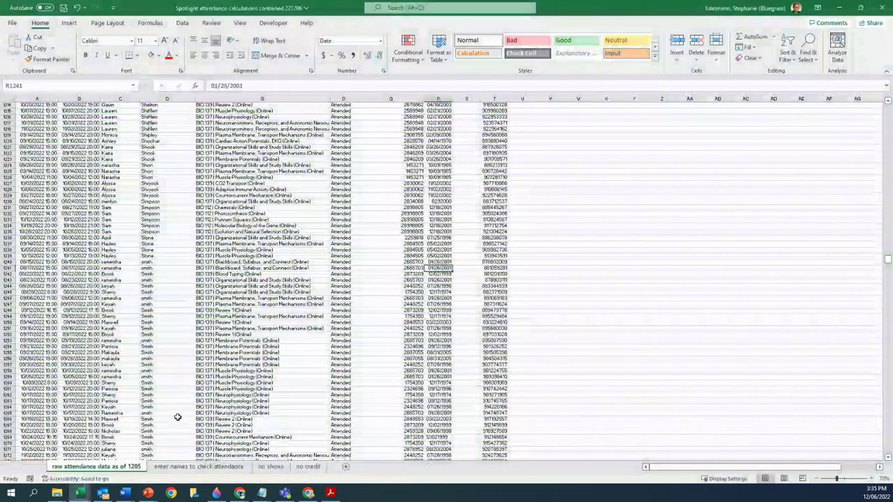
click(204, 468)
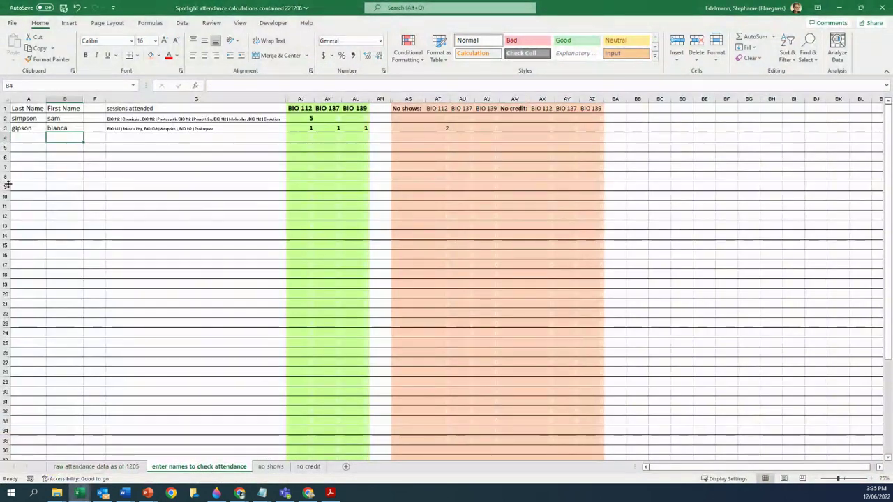
drag(26, 119, 58, 129)
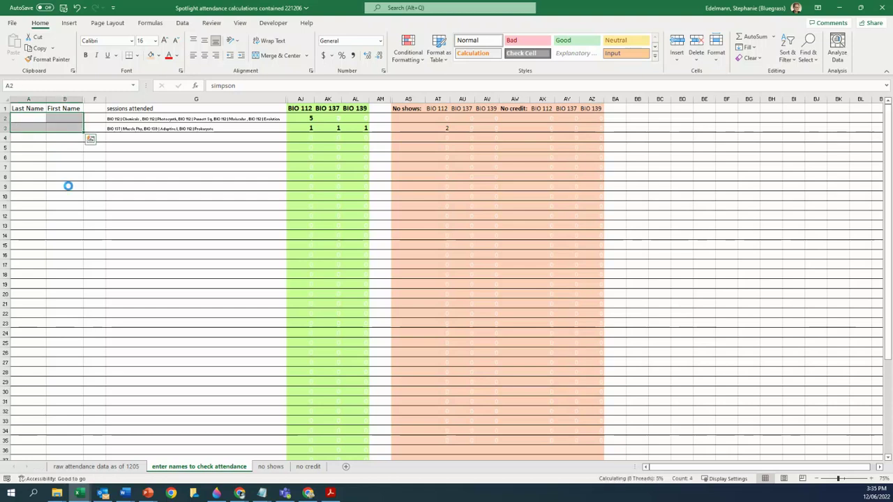
key(Delete)
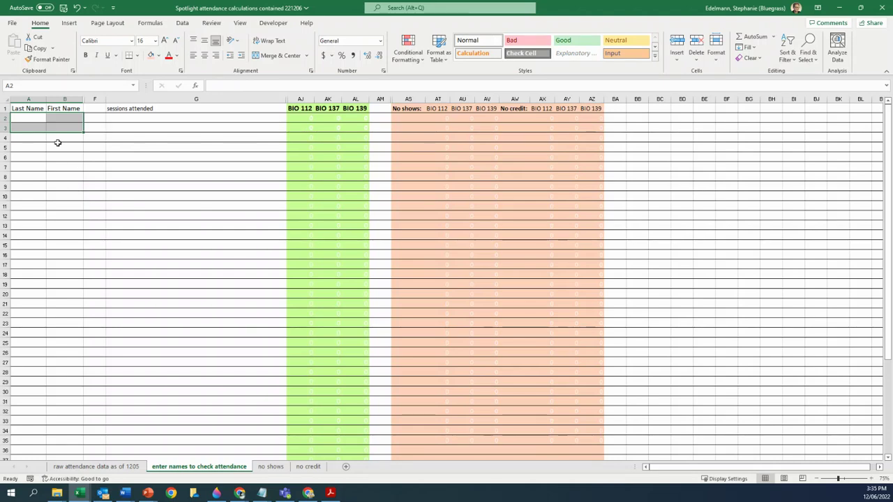
- Enter the first student's last name in A2 and their shortened first name in B2
click(30, 116)
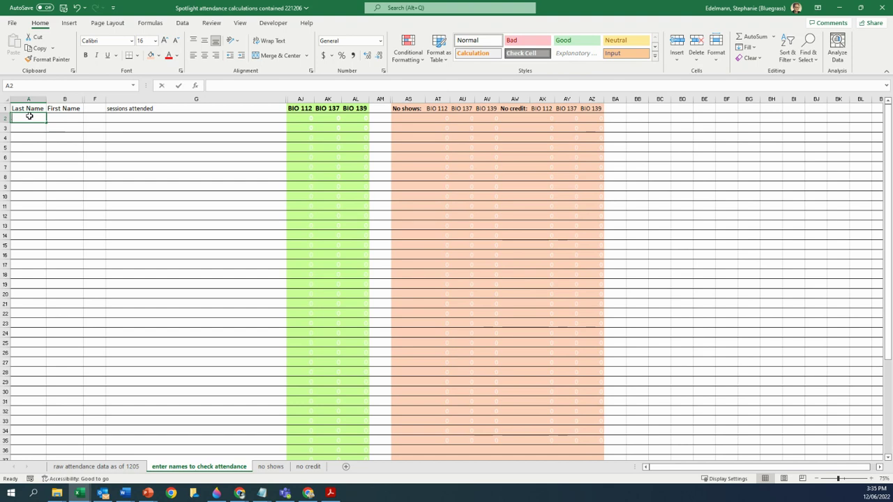
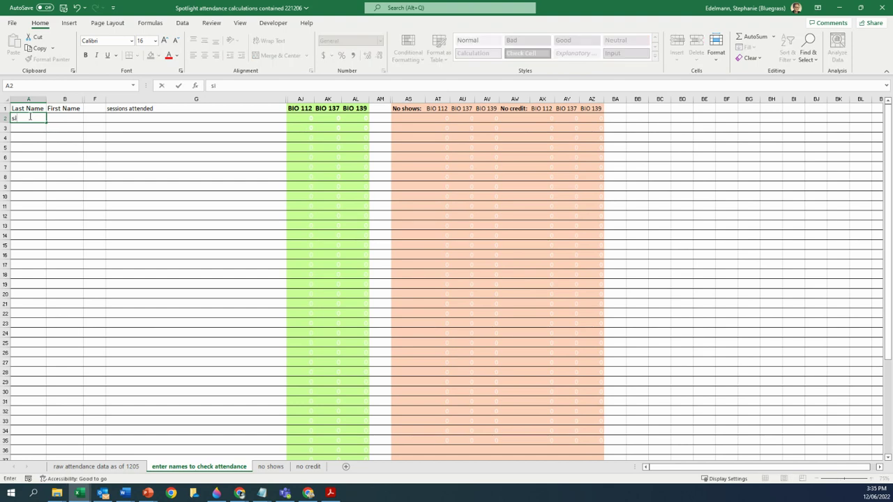
key(Tab)
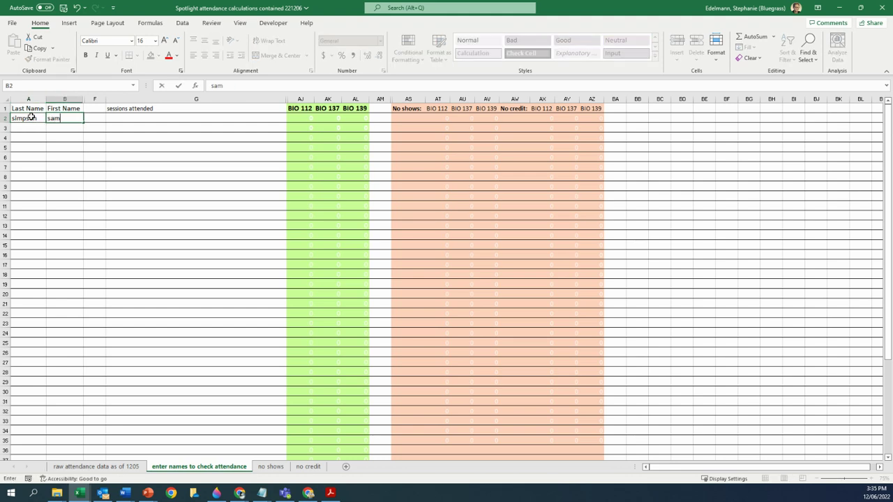
key(Return)
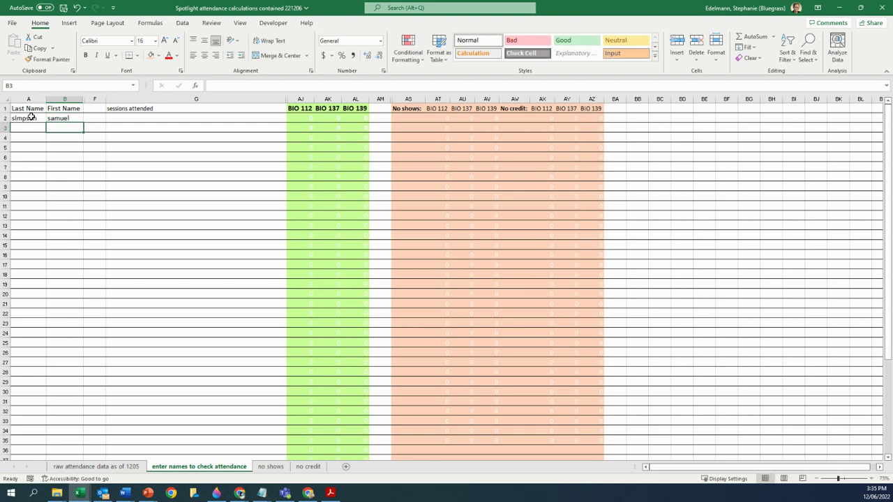
click(64, 118)
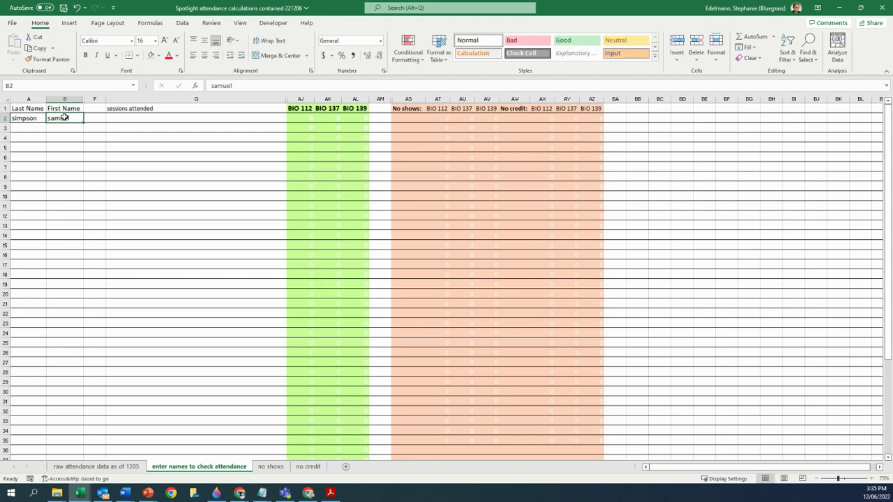
key(BackSpace)
text(sam)
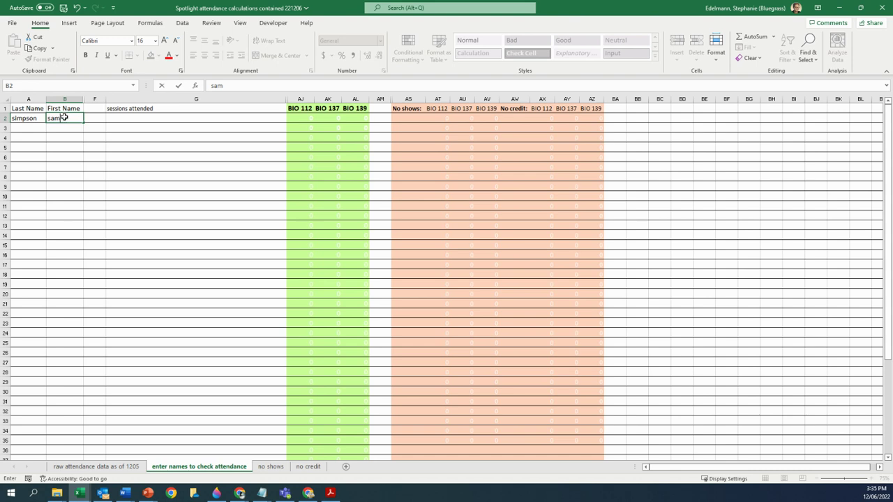
key(Return)
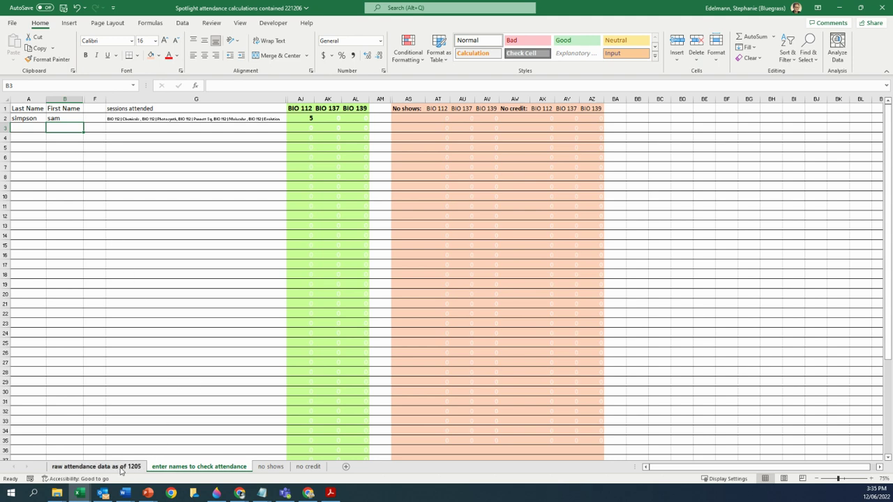
- In the raw attendance data, compare the student's names and IDs across rows 1231–1236
click(98, 467)
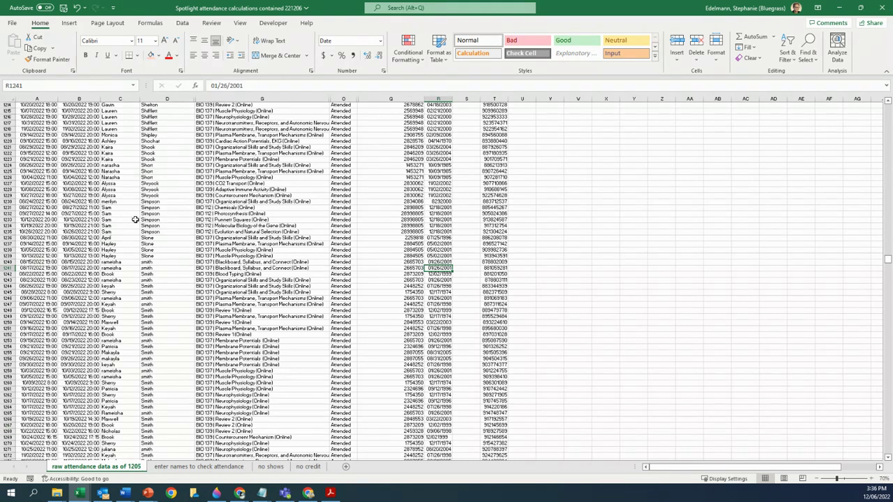
drag(112, 208, 174, 227)
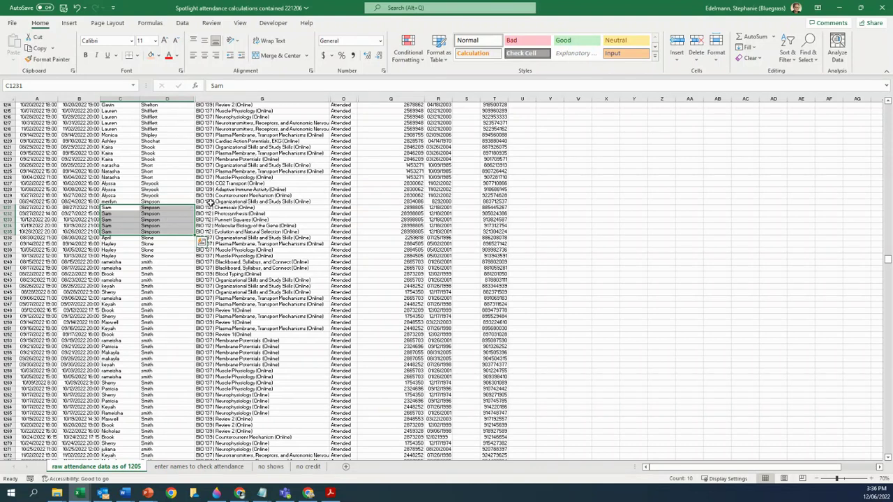
drag(403, 207, 402, 232)
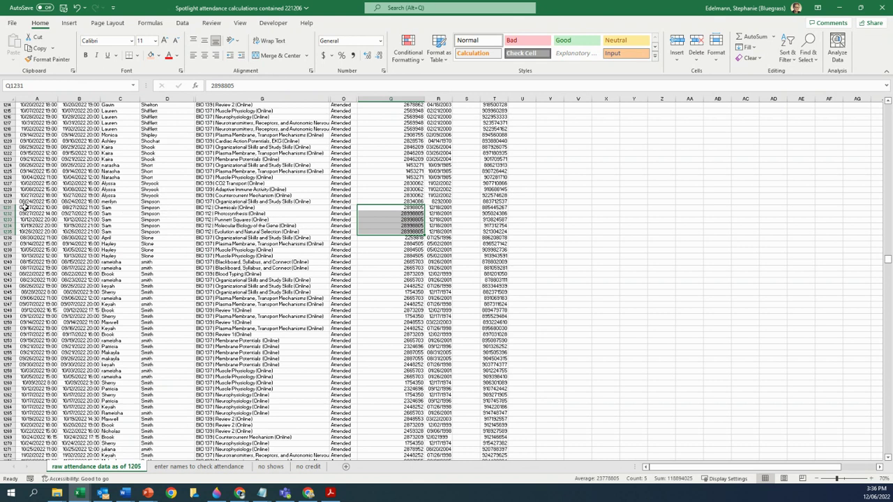
drag(8, 207, 9, 237)
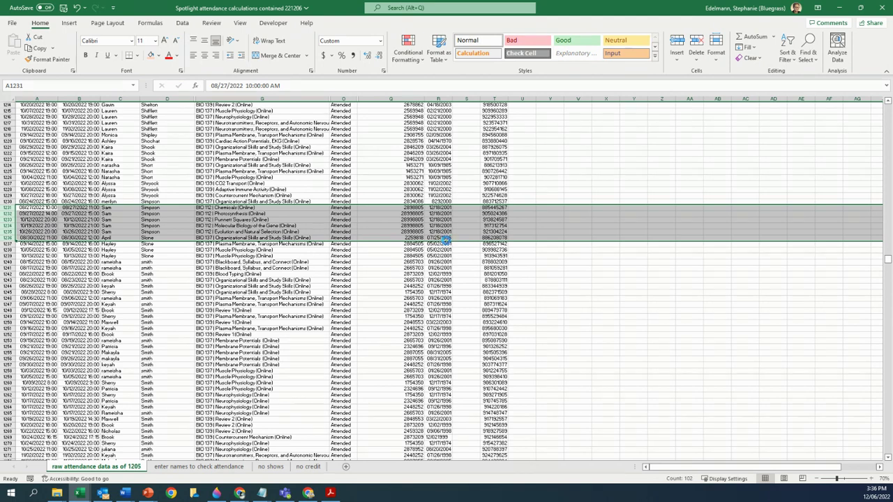
scroll(446, 241, up, 1)
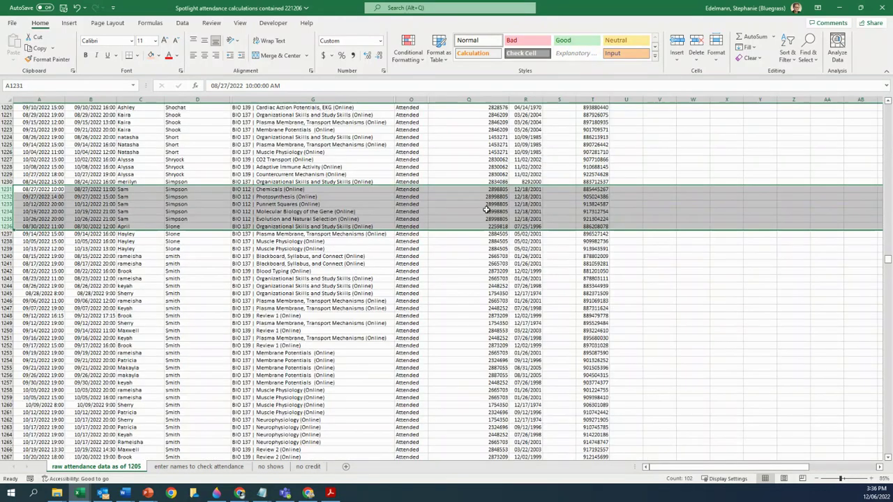
drag(487, 190, 487, 197)
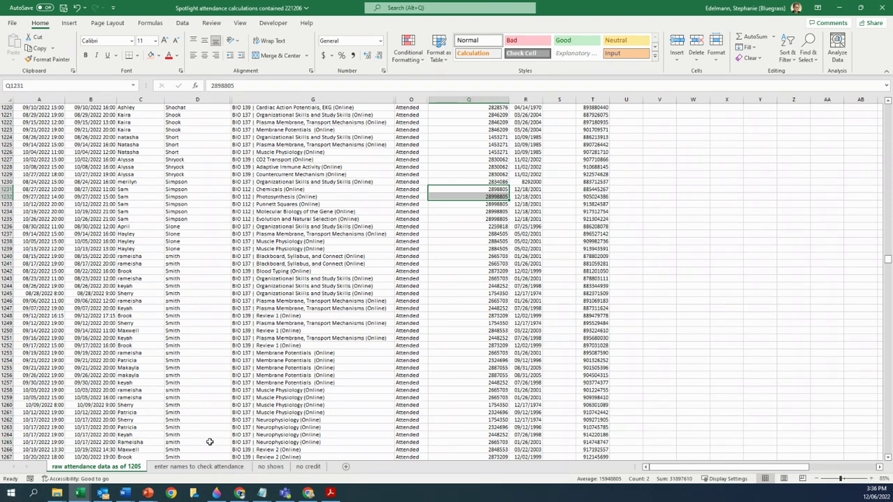
- On the check sheet, enter the second student's last name in A3 and first name in B3
click(198, 467)
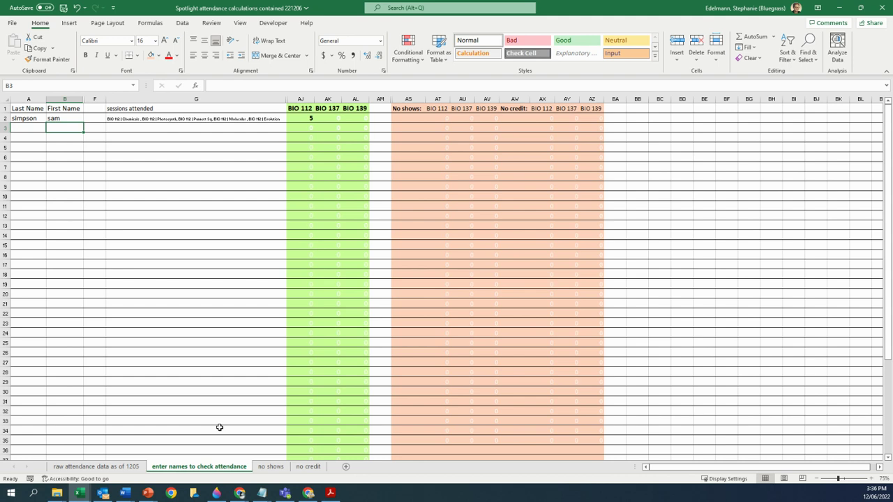
click(25, 127)
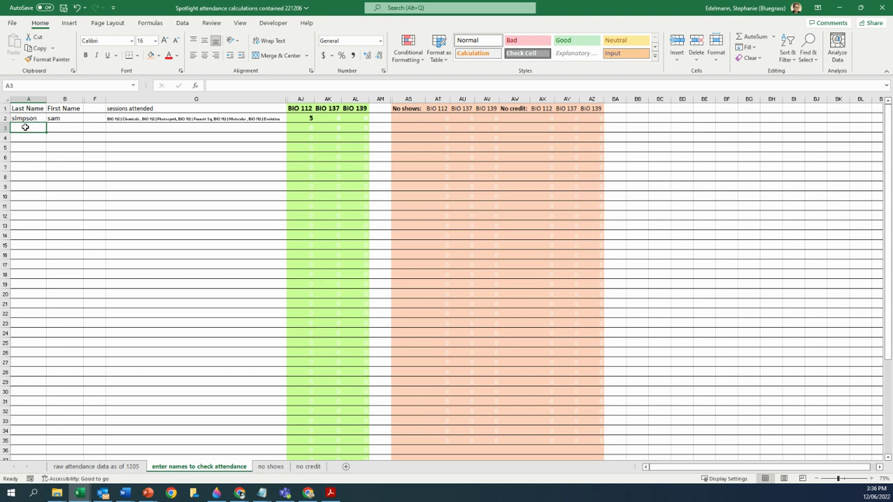
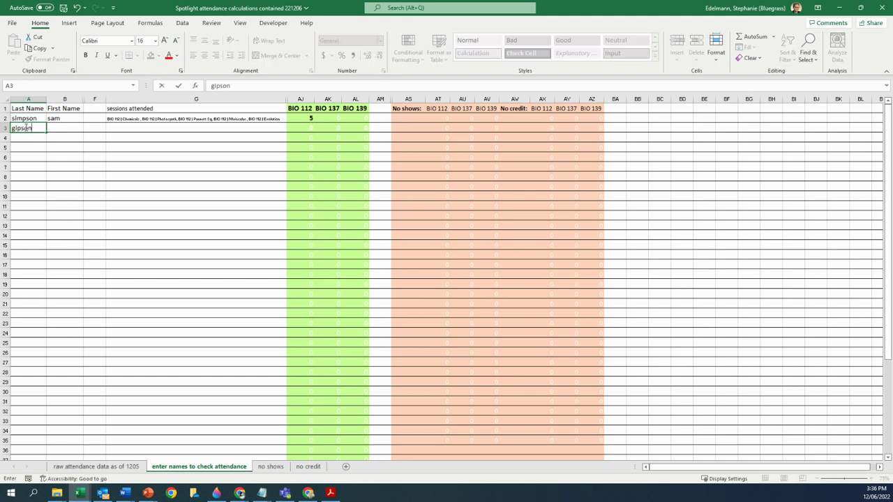
key(Tab)
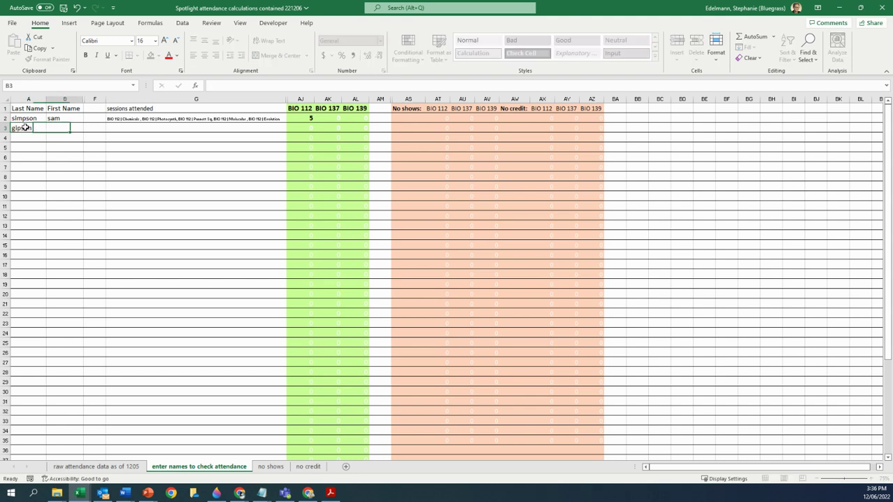
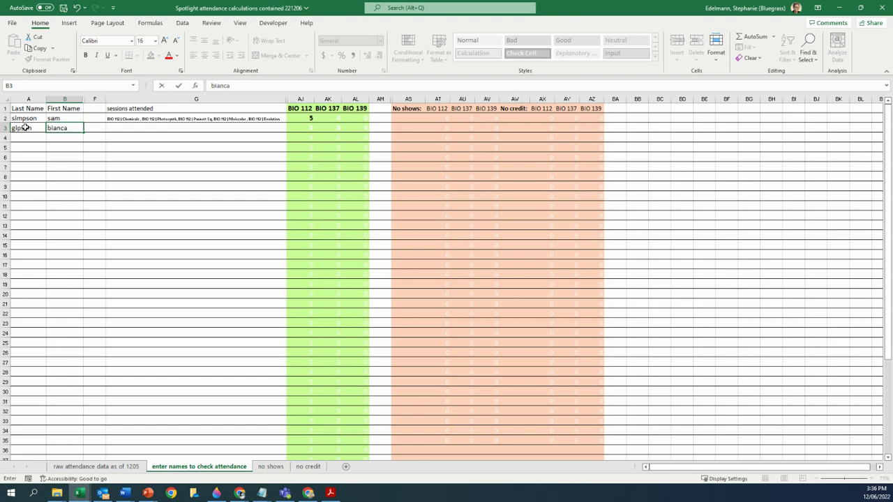
key(Tab)
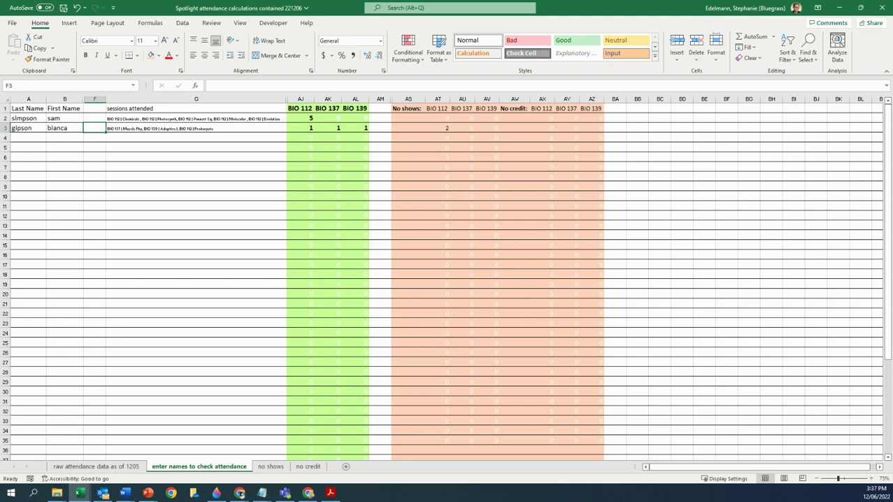
- Switch to the F22-Spotlight-12-05 workbook's BIO 137 roster with Alt+Tab
key(alt+Tab)
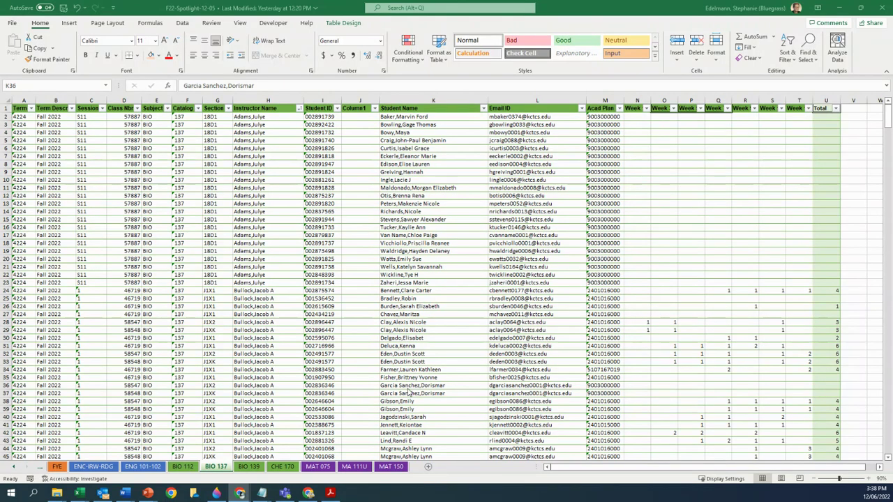
- Return to the Spotlight attendance calculations workbook from the Excel taskbar
mouse_move(84, 495)
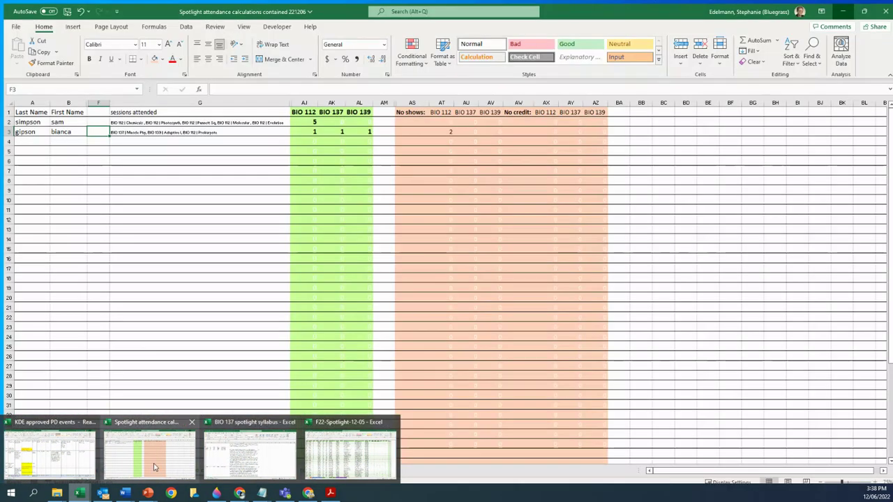
- Enter the third student's last name in A4 and first name in B4
click(154, 467)
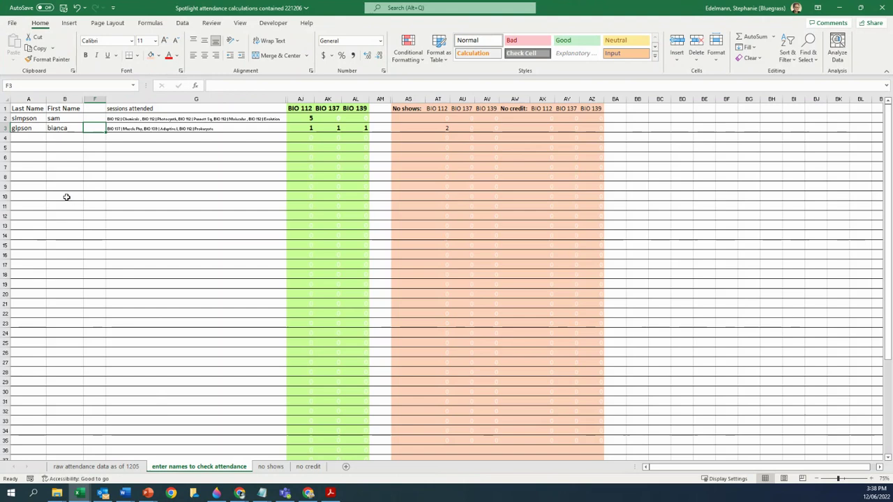
click(26, 139)
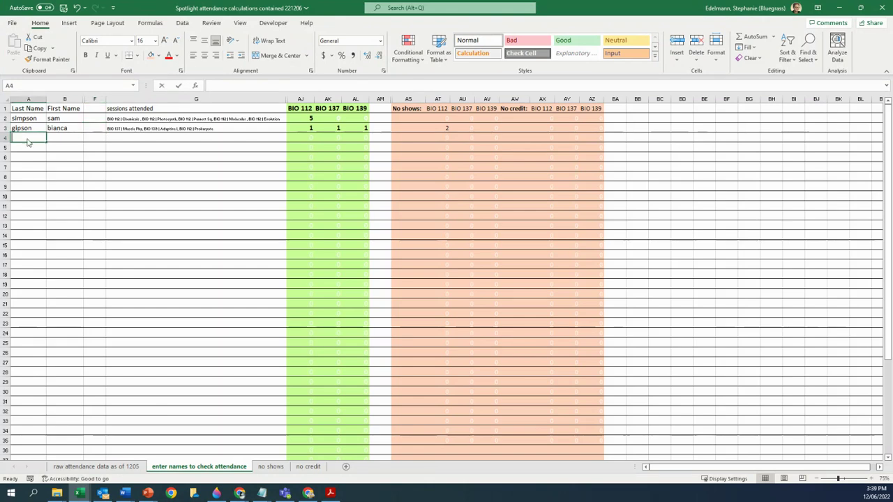
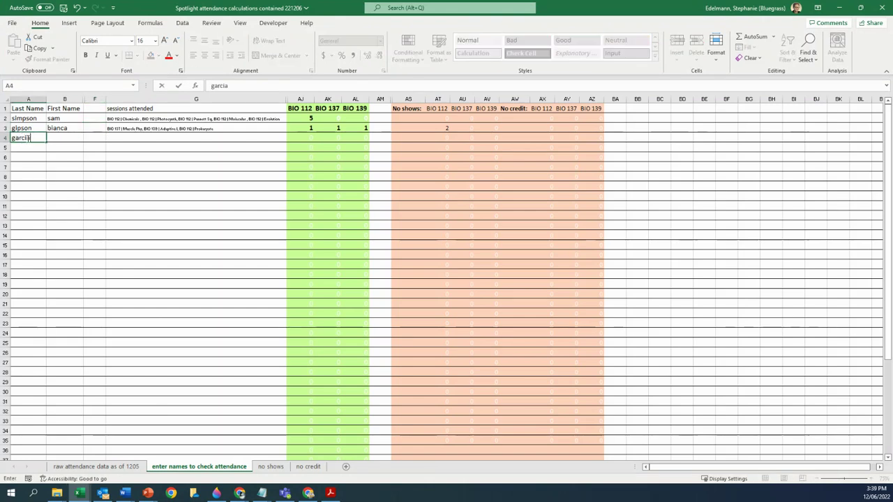
key(Tab)
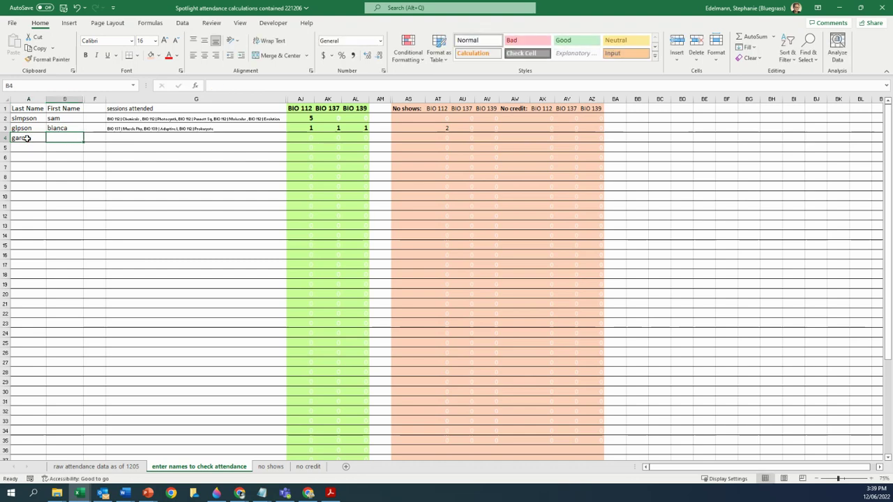
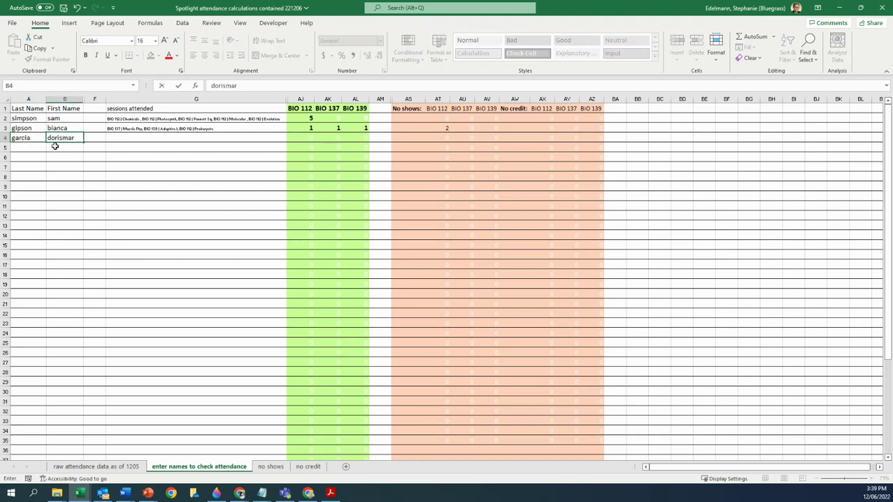
click(55, 145)
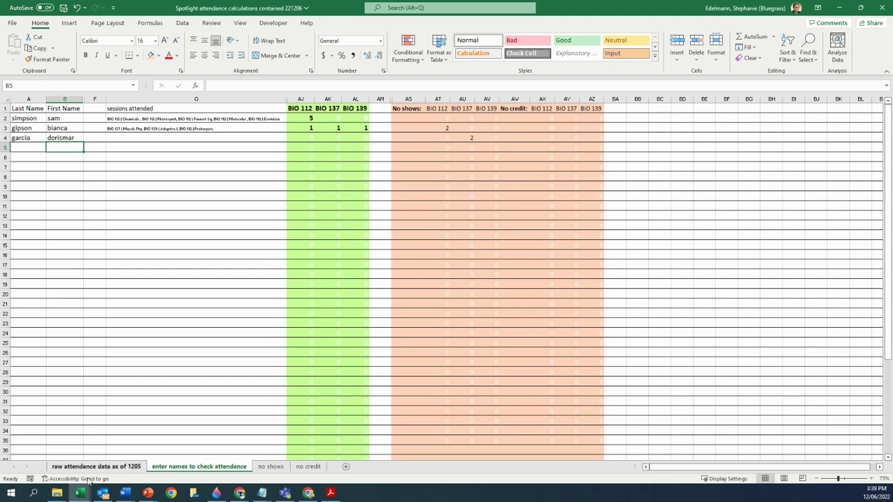
- Open the raw attendance data sheet and undo an accidental entry typed into Q1231
click(93, 469)
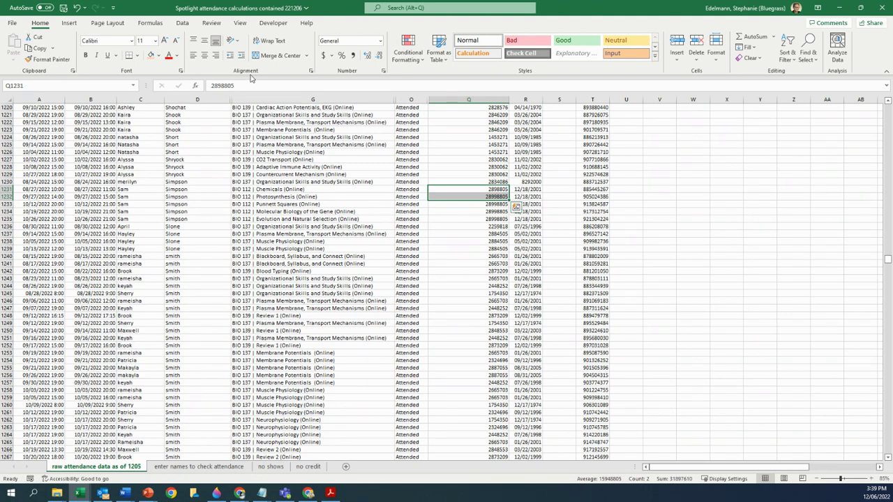
drag(237, 85, 182, 85)
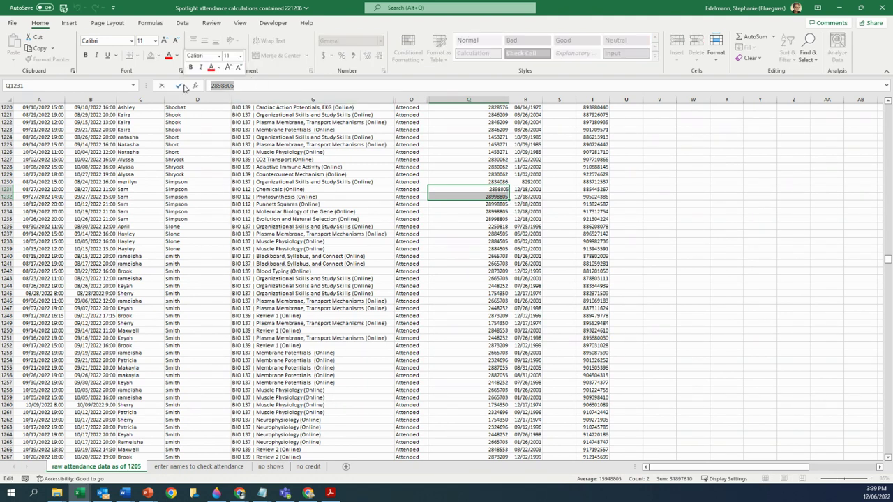
text(dorisma)
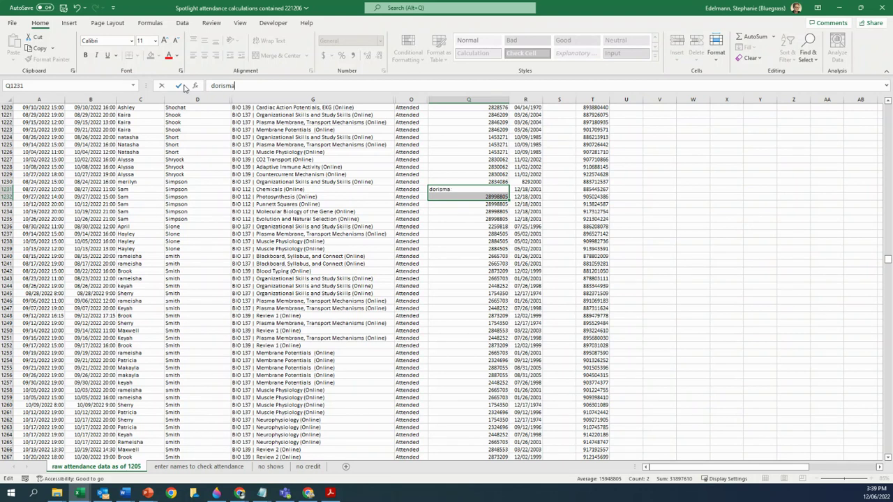
text(r)
key(Return)
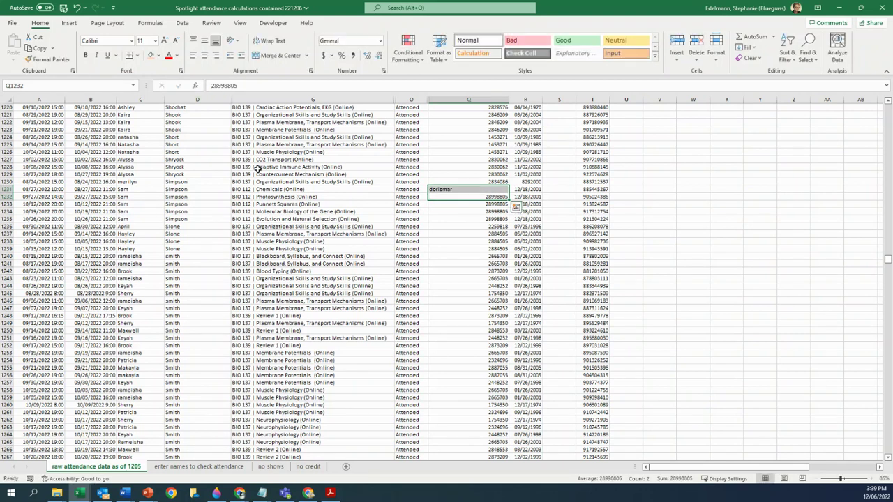
key(ctrl+z)
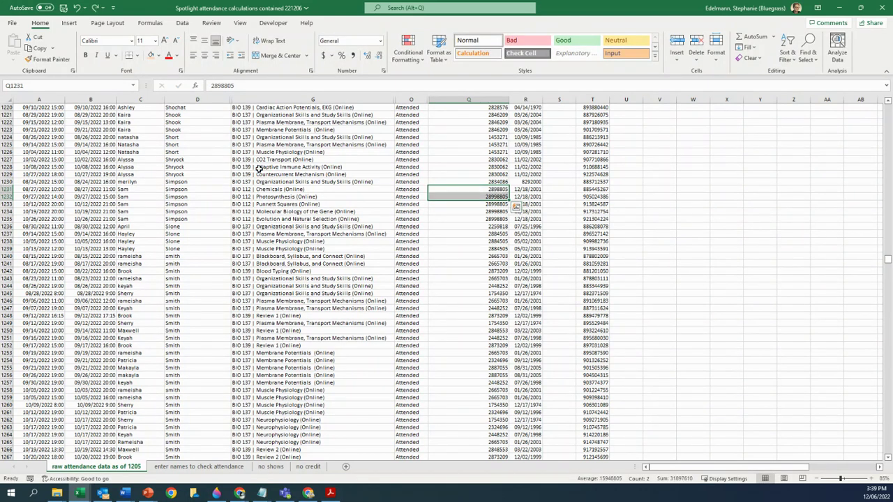
- Search for the third student's first name and select their name and ID in both matching rows
click(347, 197)
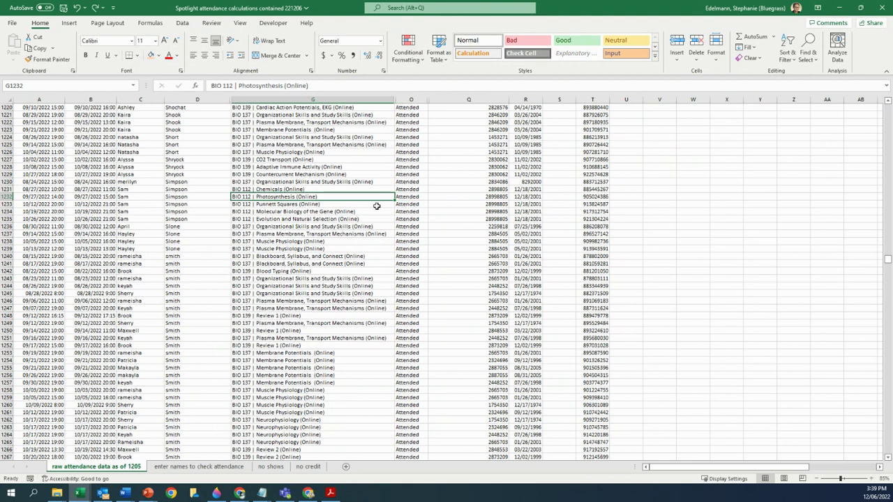
key(ctrl+f)
text(do)
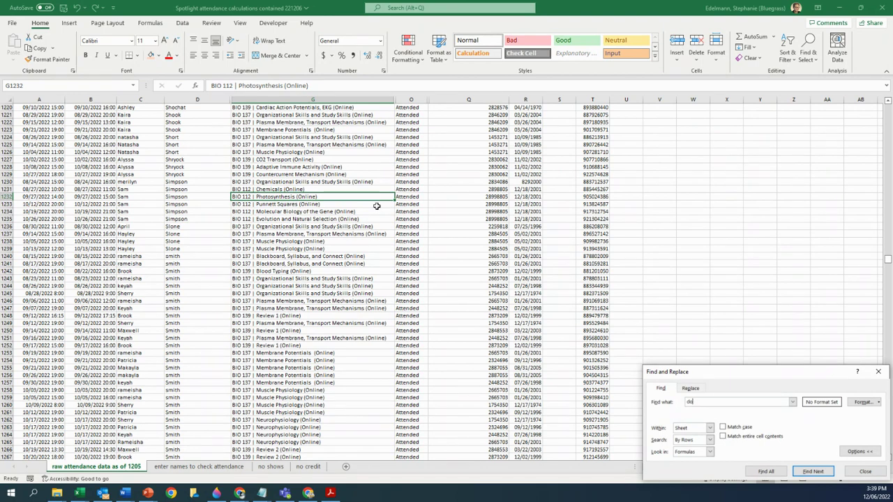
text(rismar)
key(Return)
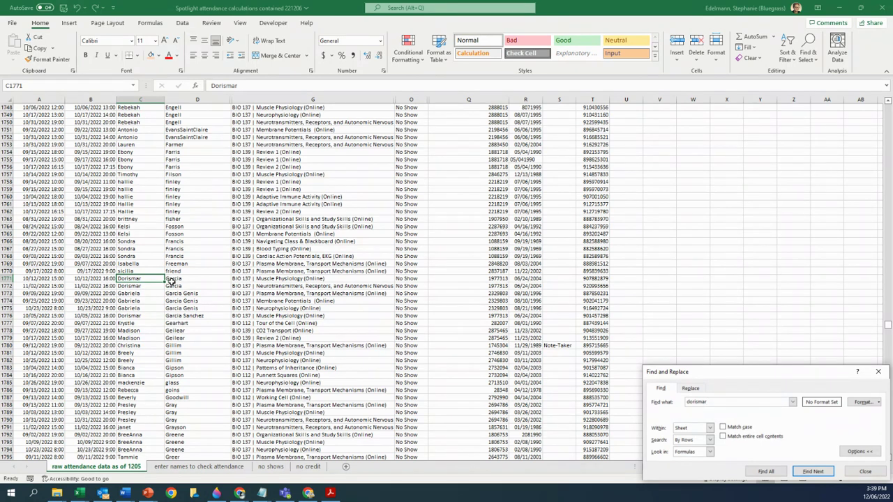
click(132, 283)
drag(131, 284, 178, 287)
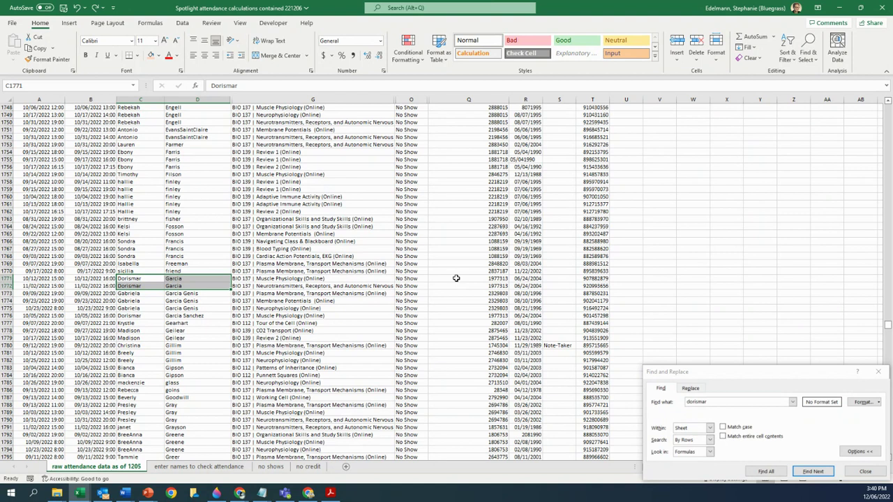
drag(455, 278, 456, 286)
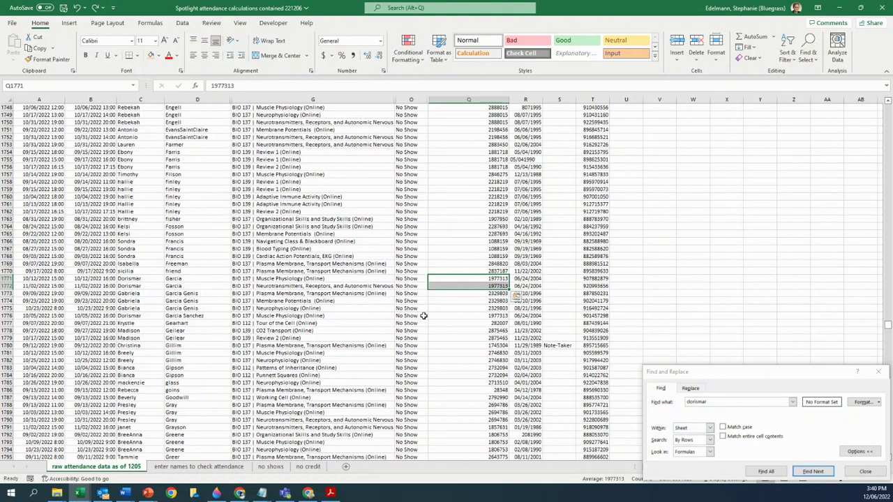
scroll(499, 293, up, 20)
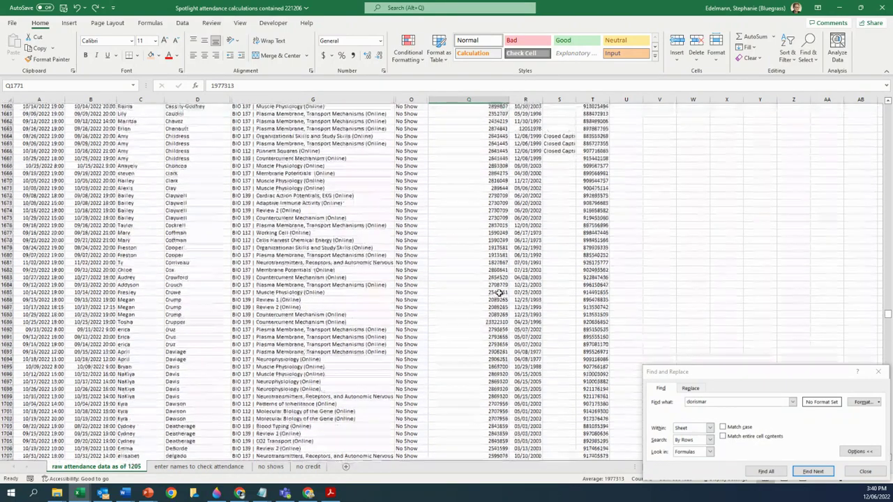
scroll(499, 293, up, 11)
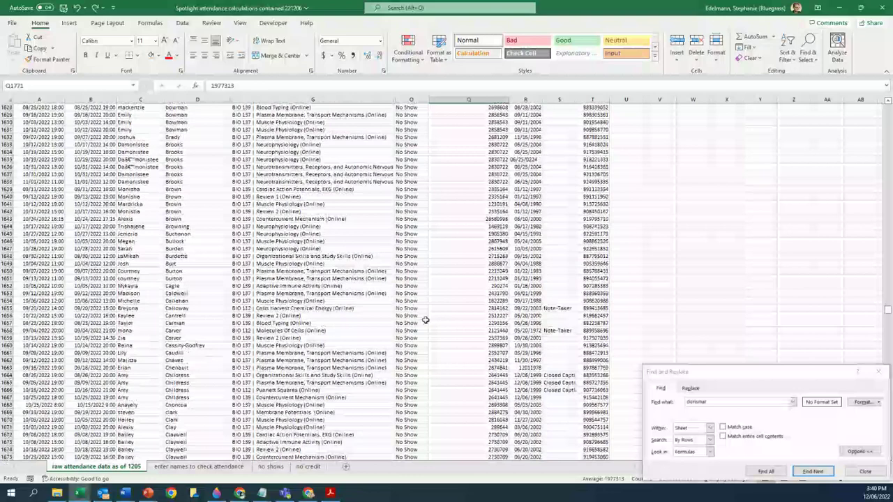
- In the F22-Spotlight roster, select the third student's IDs in I36:I37
click(80, 493)
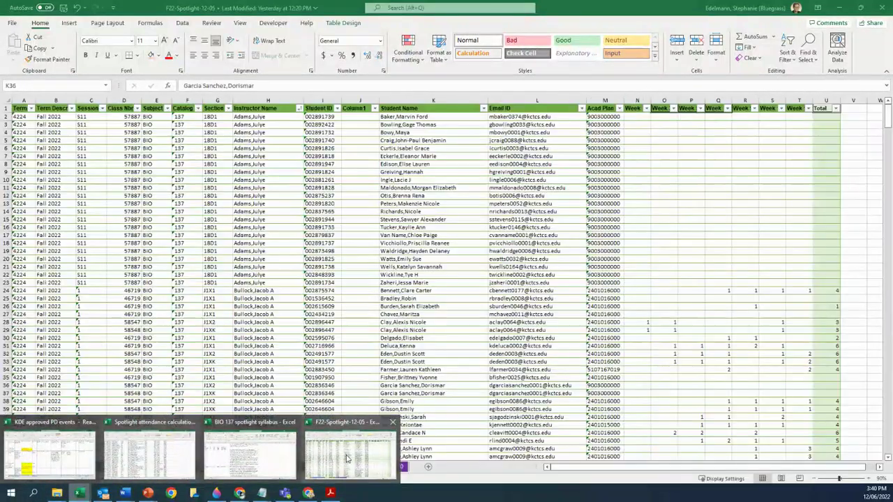
click(346, 458)
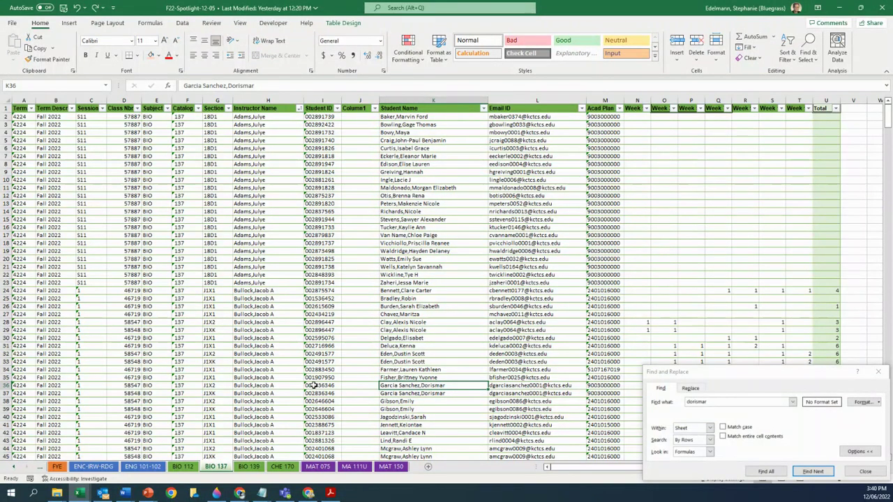
drag(315, 388, 318, 395)
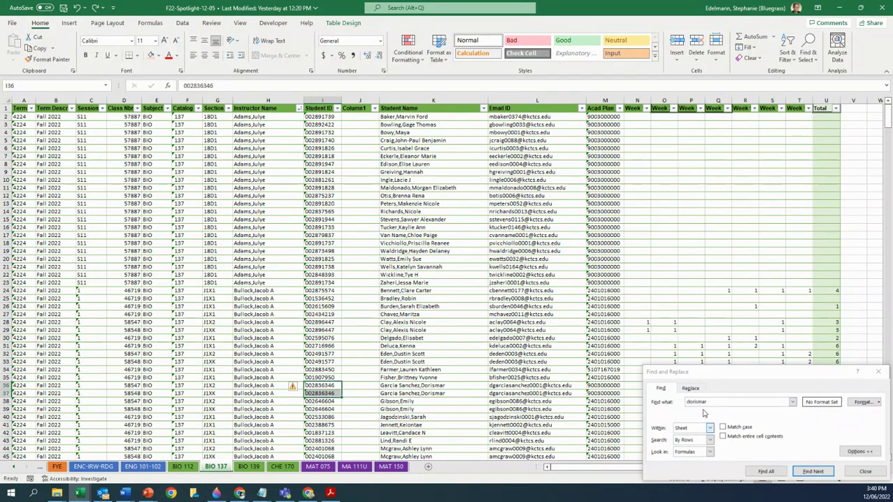
- Switch back to the Spotlight attendance calculations workbook and its 'enter names to check attendance' sheet
mouse_move(78, 494)
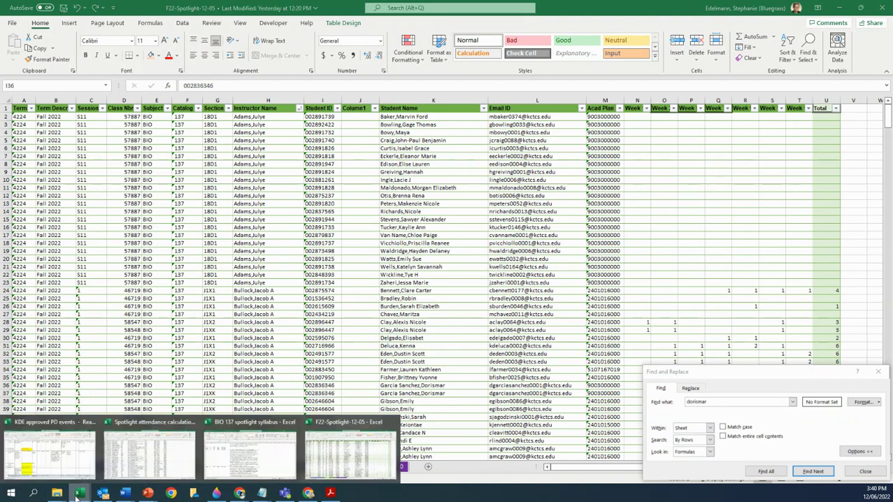
click(139, 464)
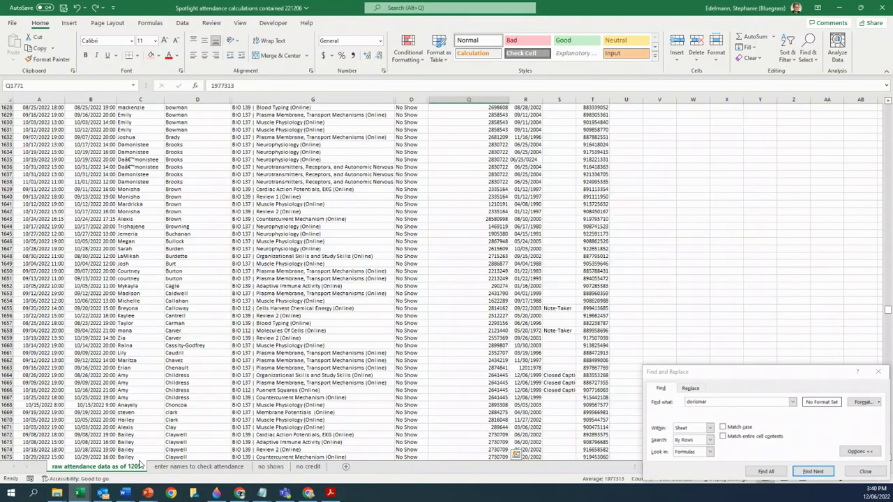
click(193, 466)
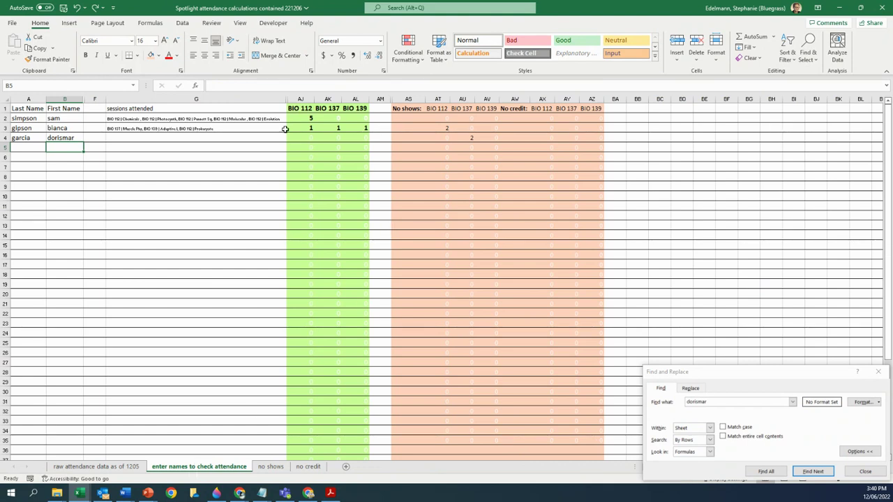